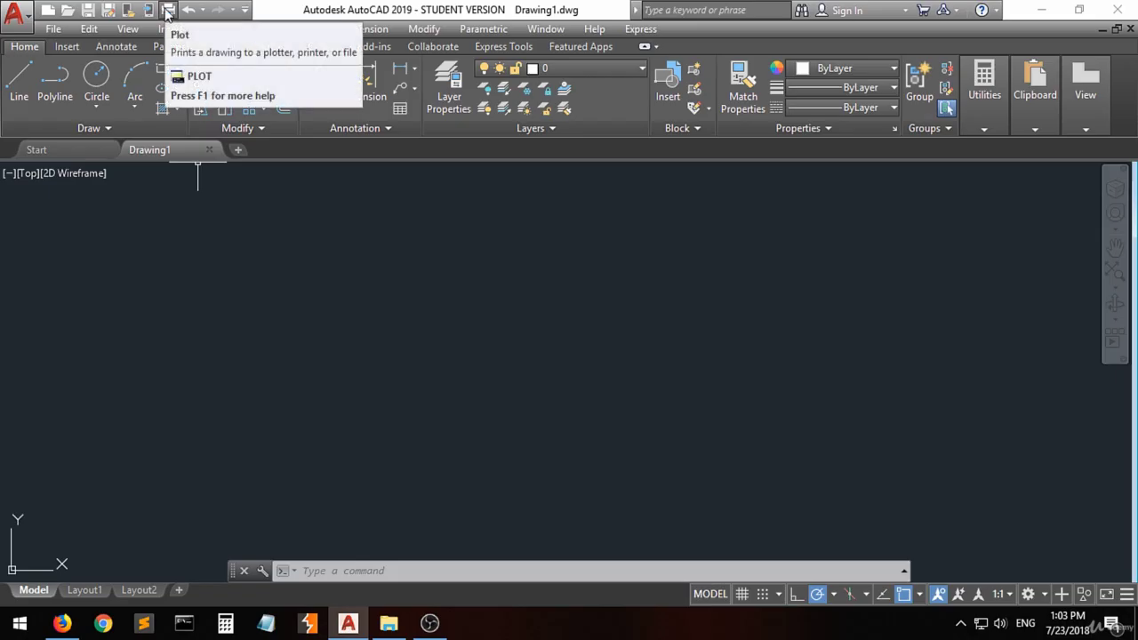
# - Look through the application's file commands and the available editing, viewing, insertion and formatting commands
pyautogui.click(24, 16)
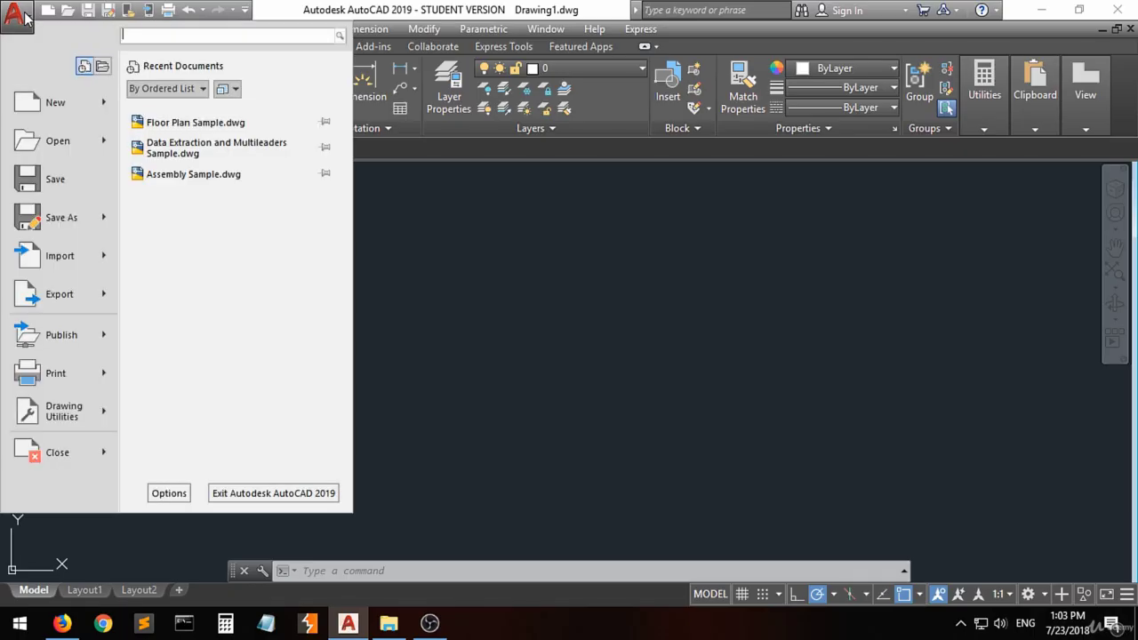
pyautogui.moveTo(55, 133)
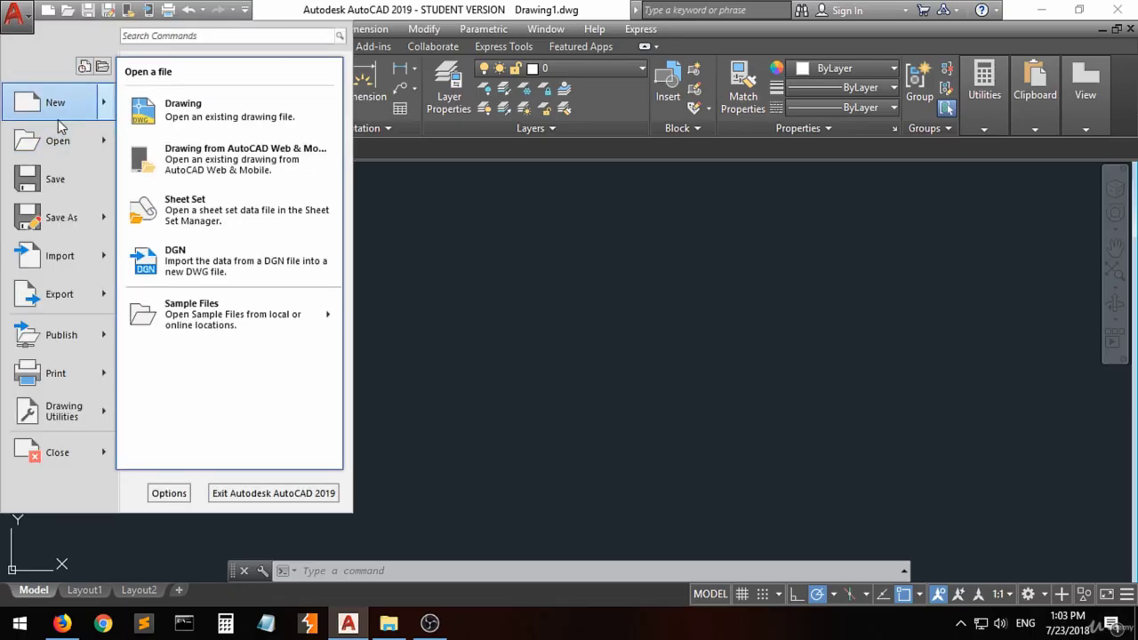
pyautogui.click(18, 18)
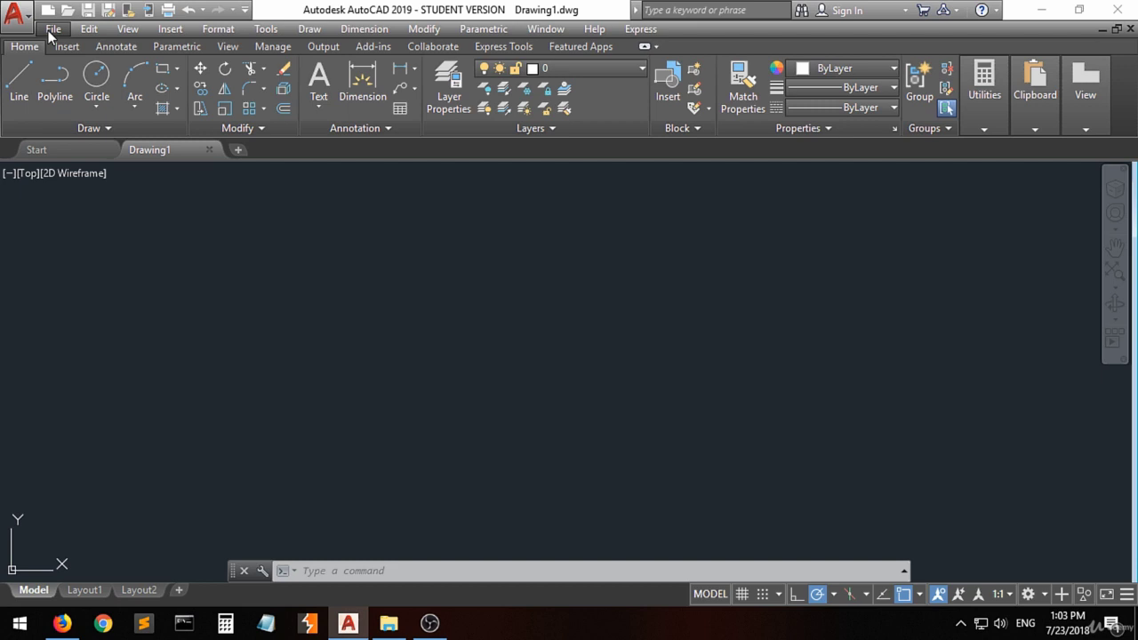
pyautogui.click(53, 30)
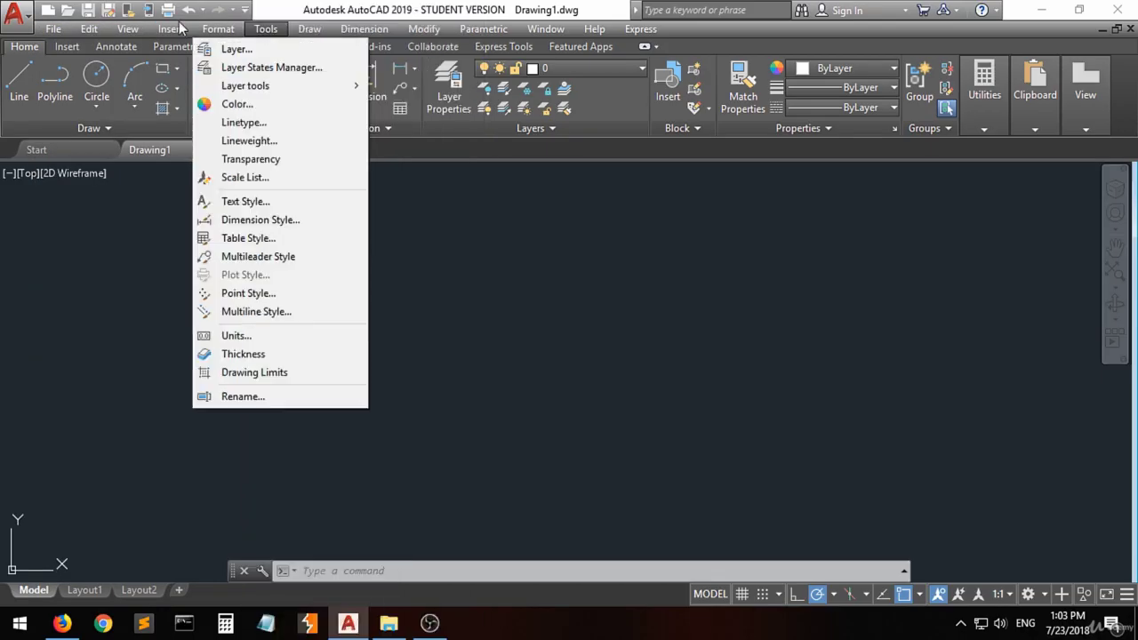
pyautogui.moveTo(80, 32)
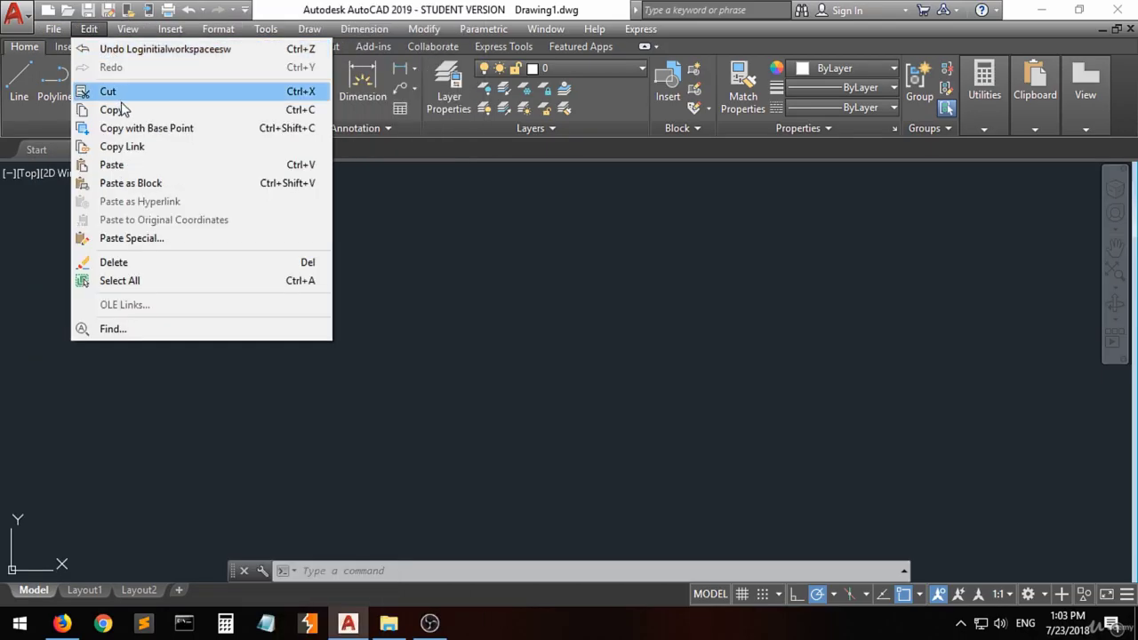
pyautogui.moveTo(127, 41)
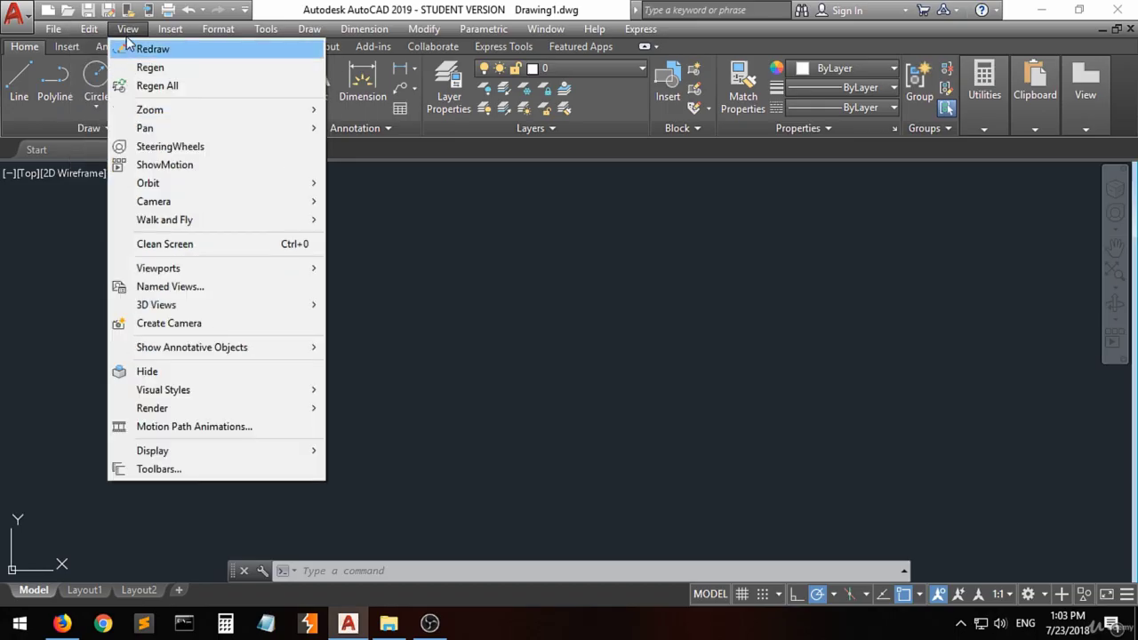
pyautogui.moveTo(164, 34)
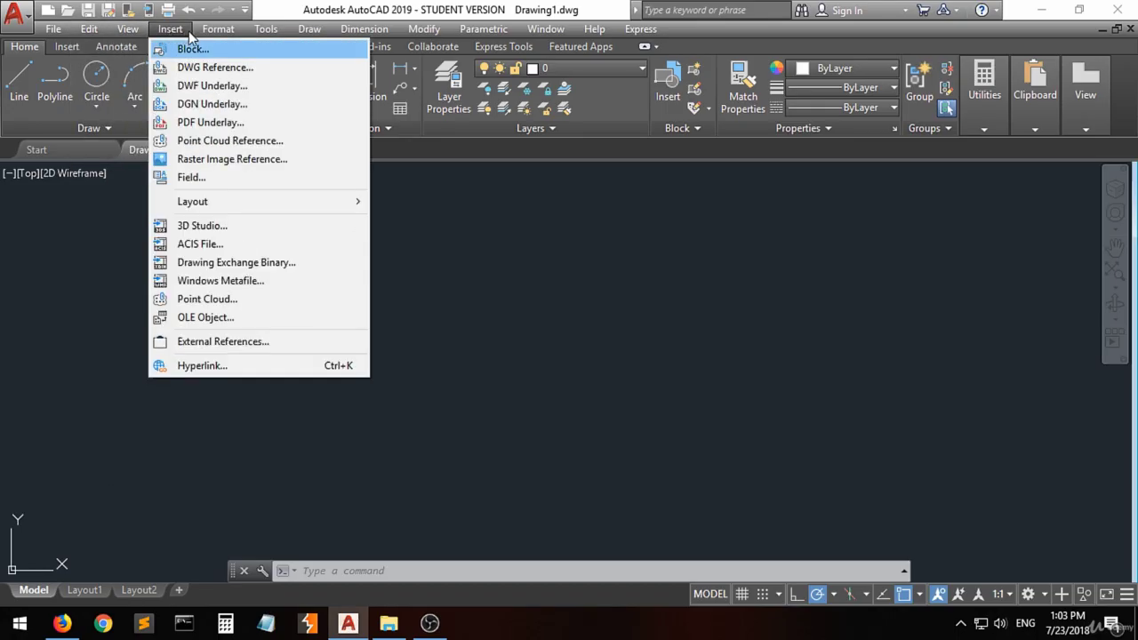
pyautogui.click(119, 27)
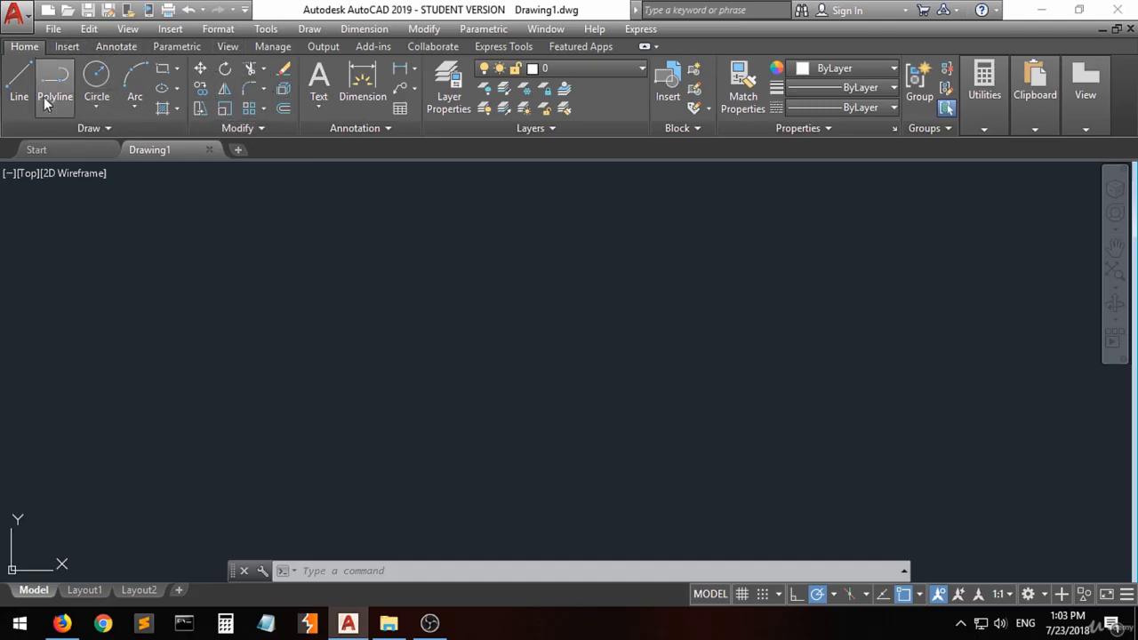
# - Look through the additional drawing, modification and utility tools, including the measuring options
pyautogui.click(113, 130)
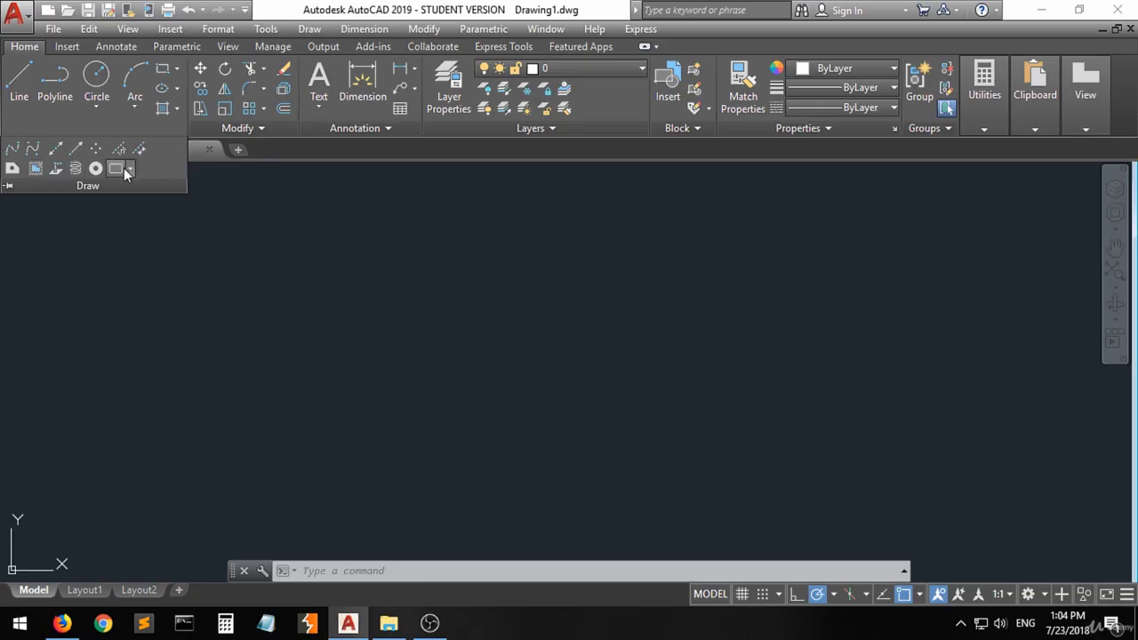
pyautogui.click(78, 186)
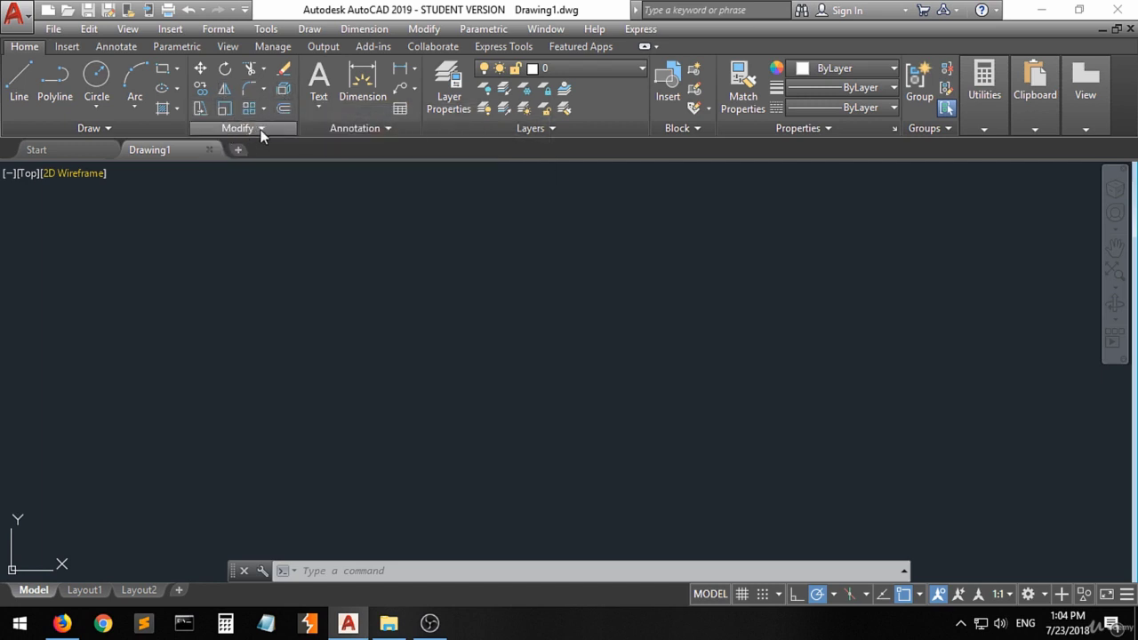
pyautogui.click(261, 129)
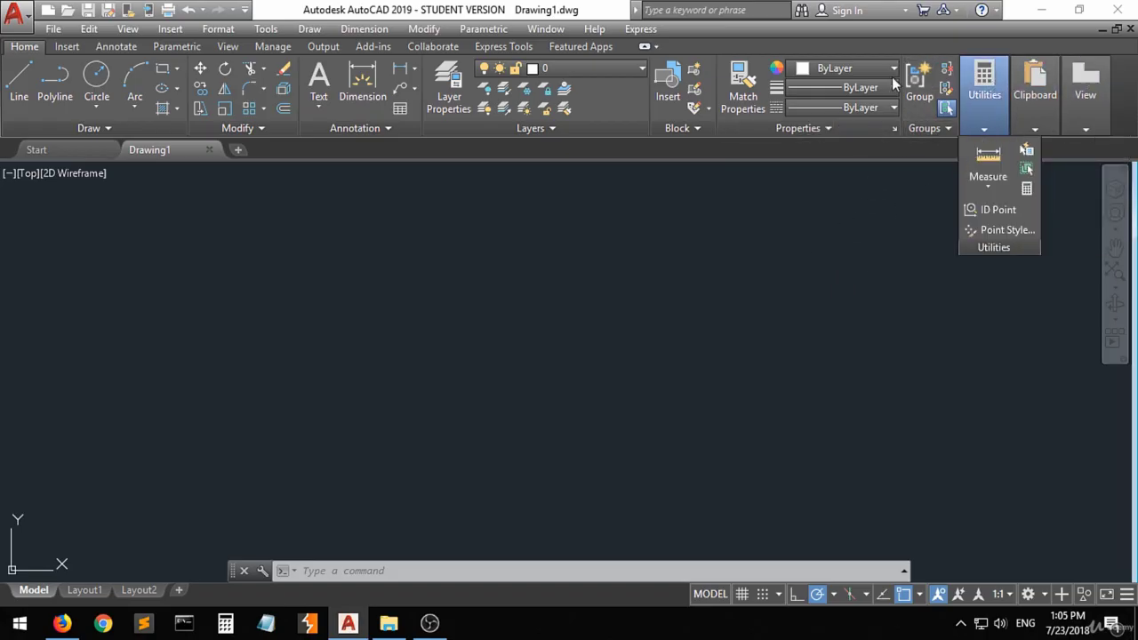
pyautogui.moveTo(1083, 101)
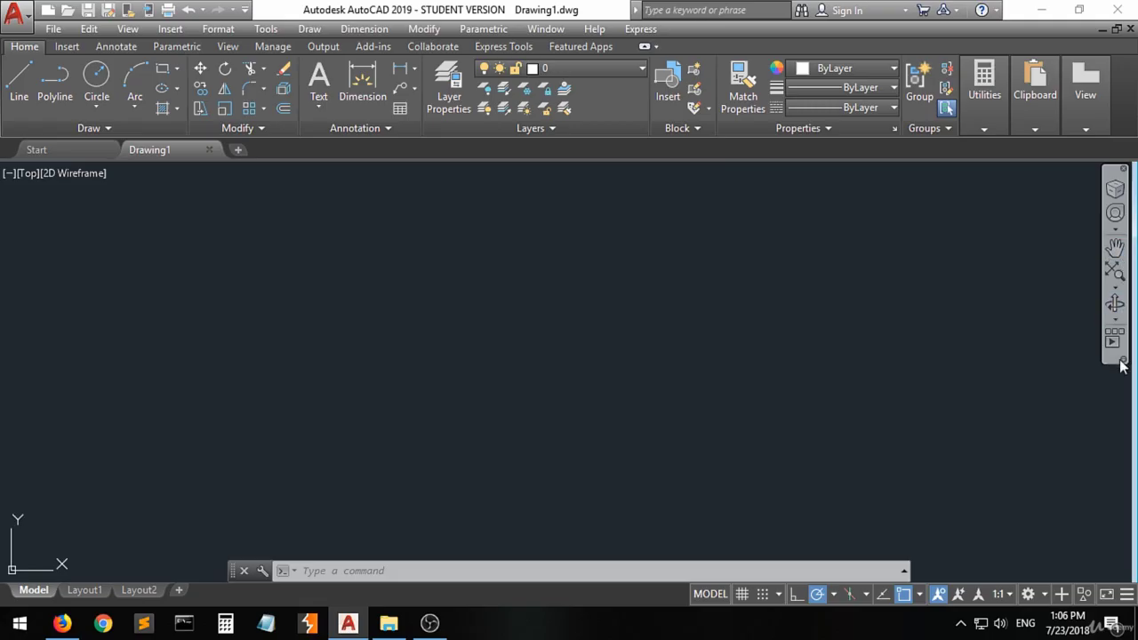
# - Show the ViewCube in the drawing area, and open and close the full navigation SteeringWheel
pyautogui.click(1117, 193)
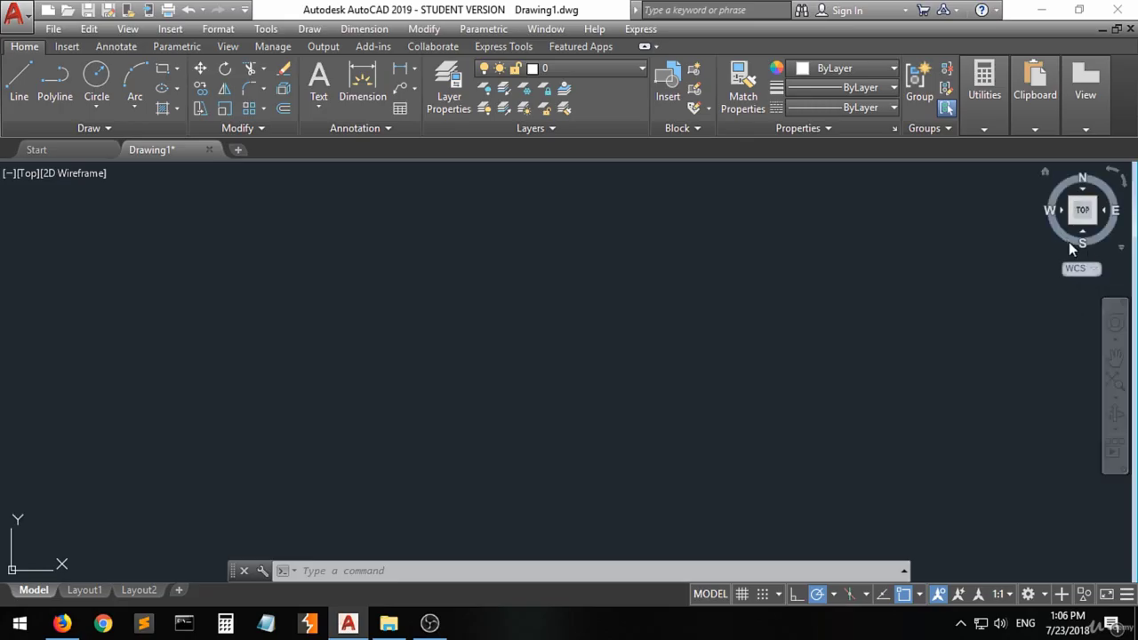
pyautogui.click(1116, 326)
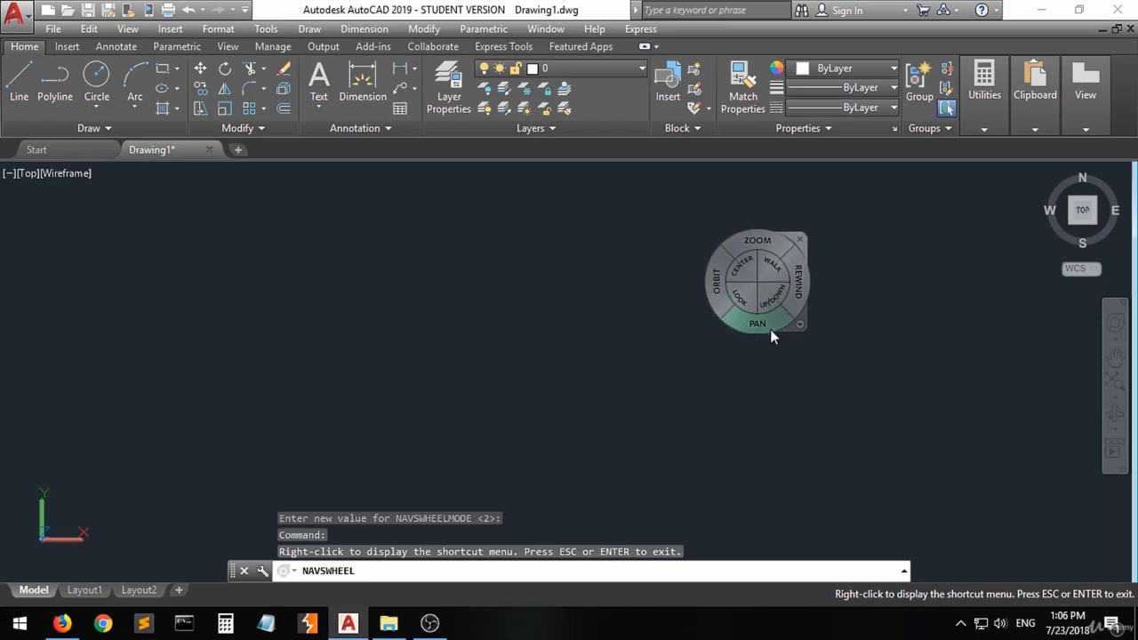
pyautogui.click(800, 237)
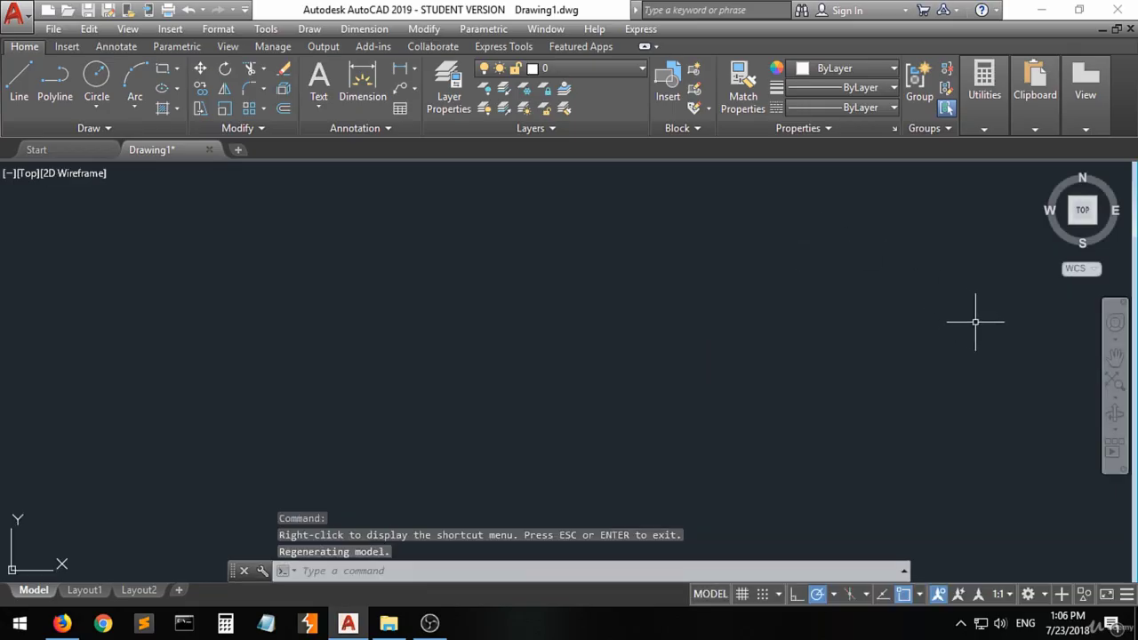
# - Pan the empty drawing area in several directions and review the available zoom modes
pyautogui.click(1114, 356)
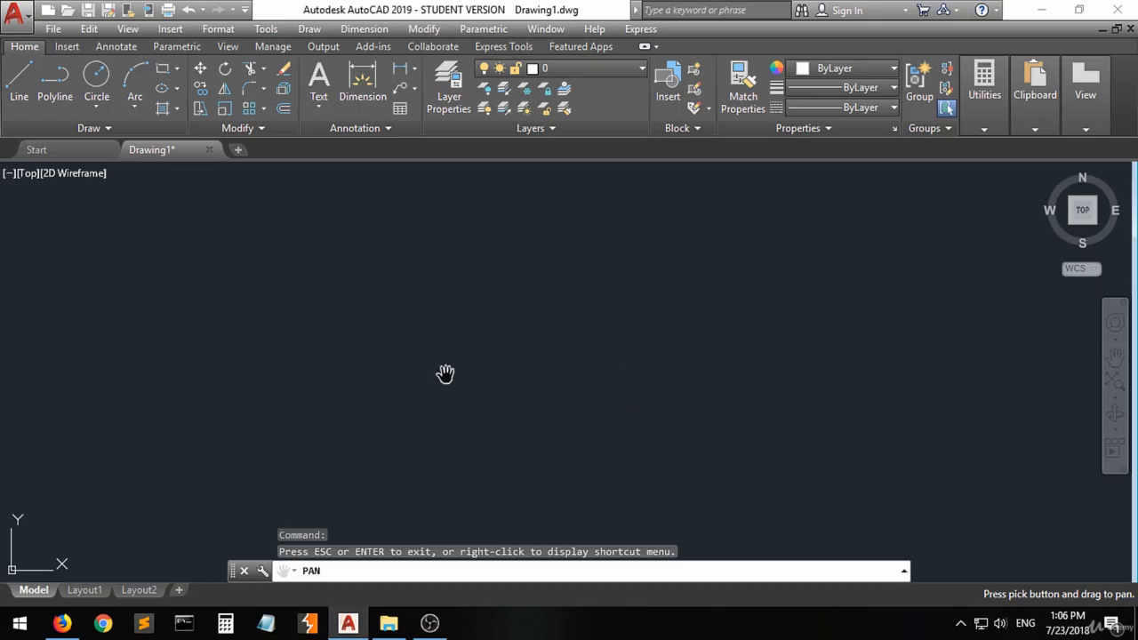
pyautogui.moveTo(539, 295); pyautogui.dragTo(653, 245)
pyautogui.moveTo(482, 437); pyautogui.dragTo(429, 283)
pyautogui.moveTo(279, 281); pyautogui.dragTo(557, 309)
pyautogui.moveTo(783, 270); pyautogui.dragTo(528, 394)
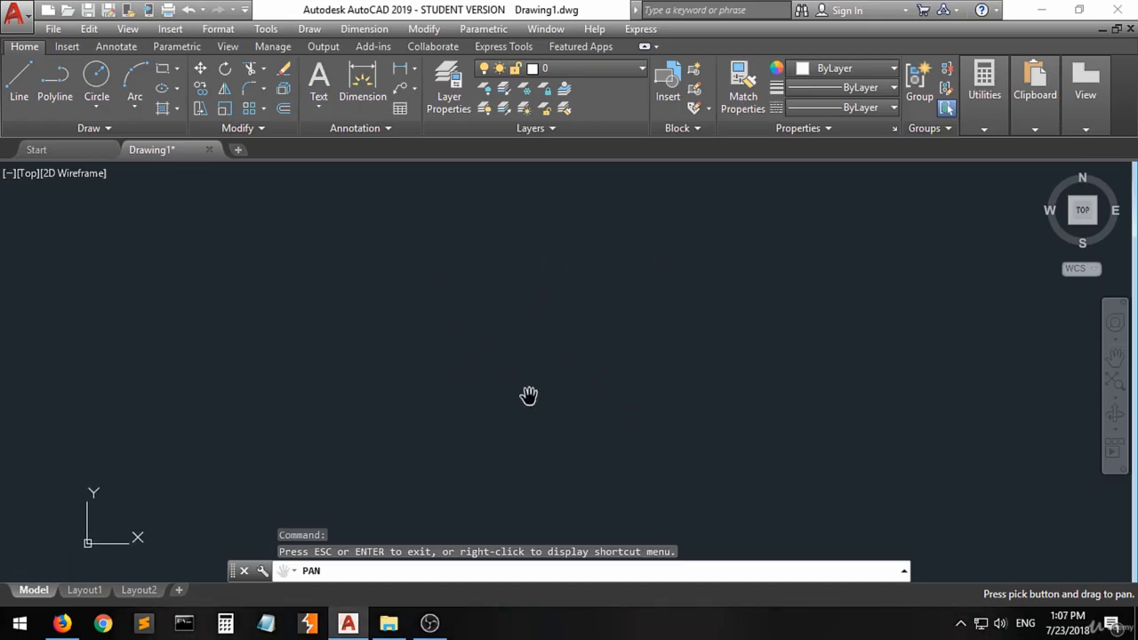
pyautogui.click(1117, 401)
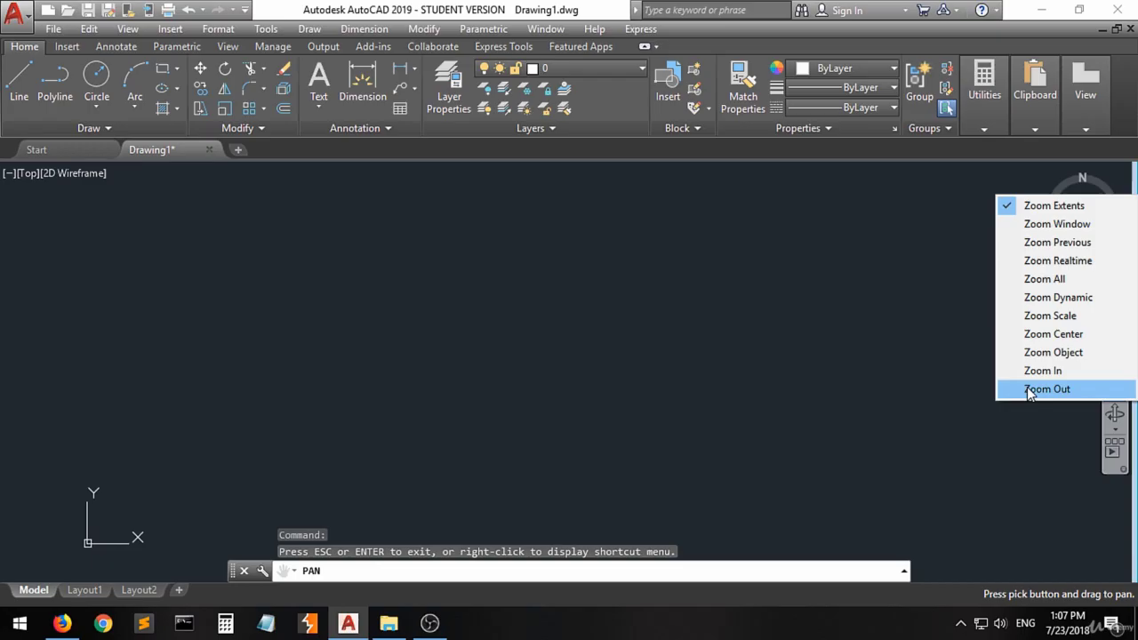
pyautogui.click(935, 346)
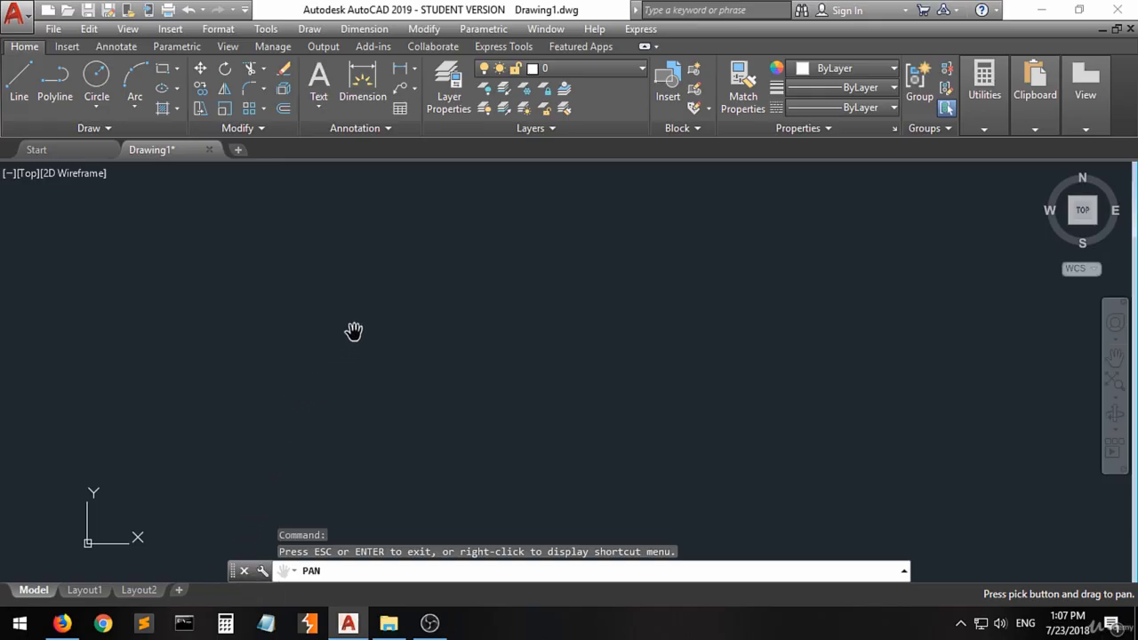
# - Draw a single straight line rising diagonally to the right across the middle of the drawing area
pyautogui.click(16, 84)
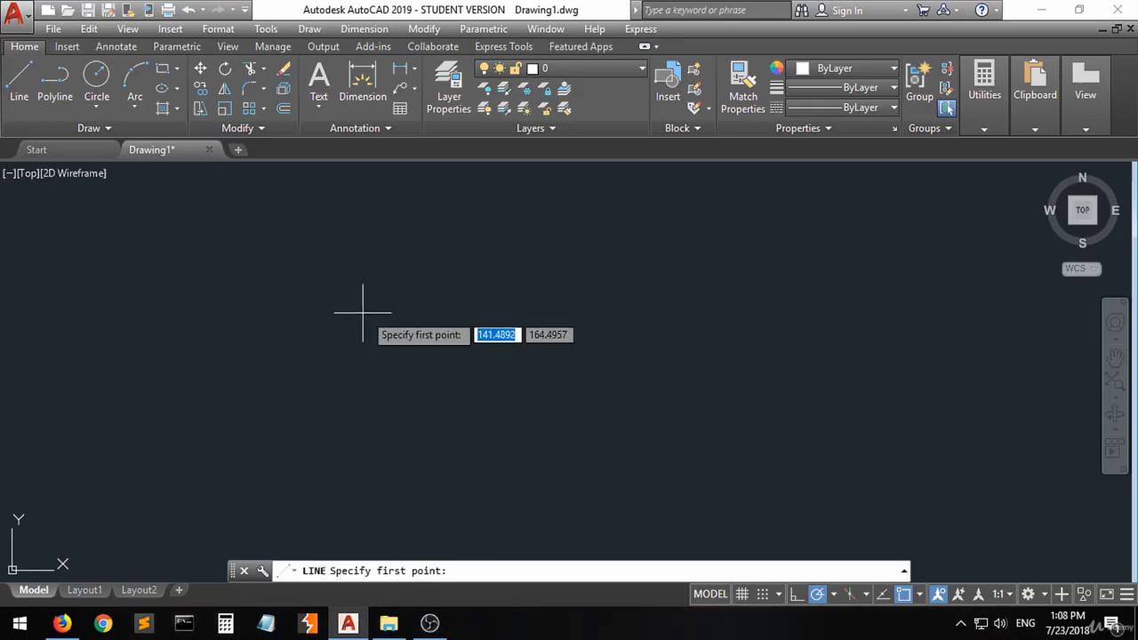
pyautogui.click(230, 405)
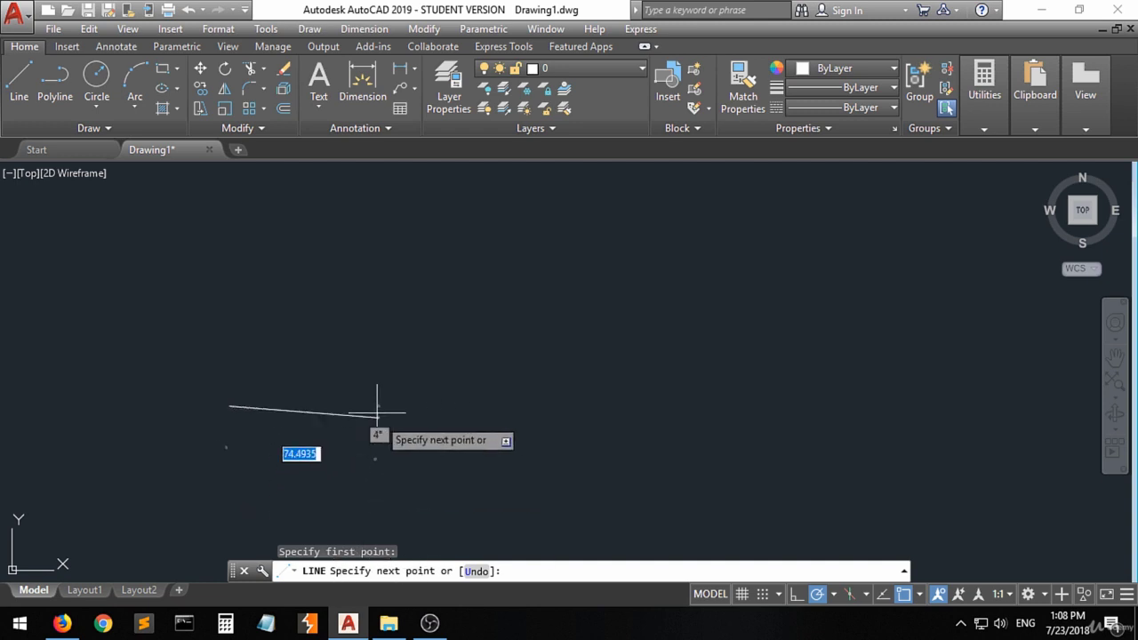
pyautogui.click(487, 255)
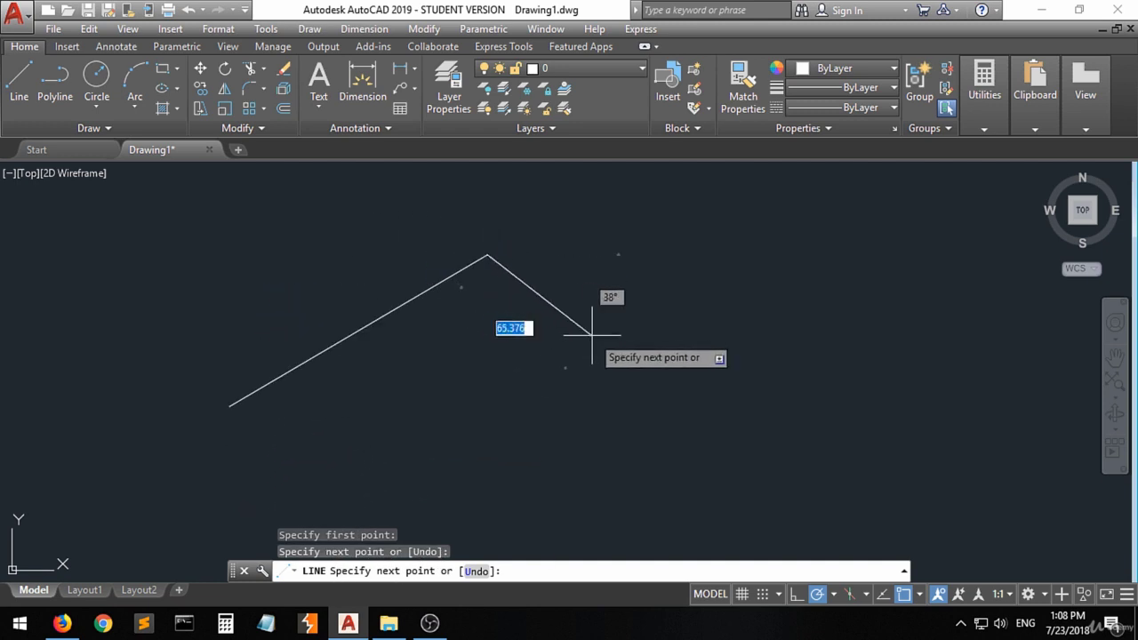
pyautogui.press('Escape')
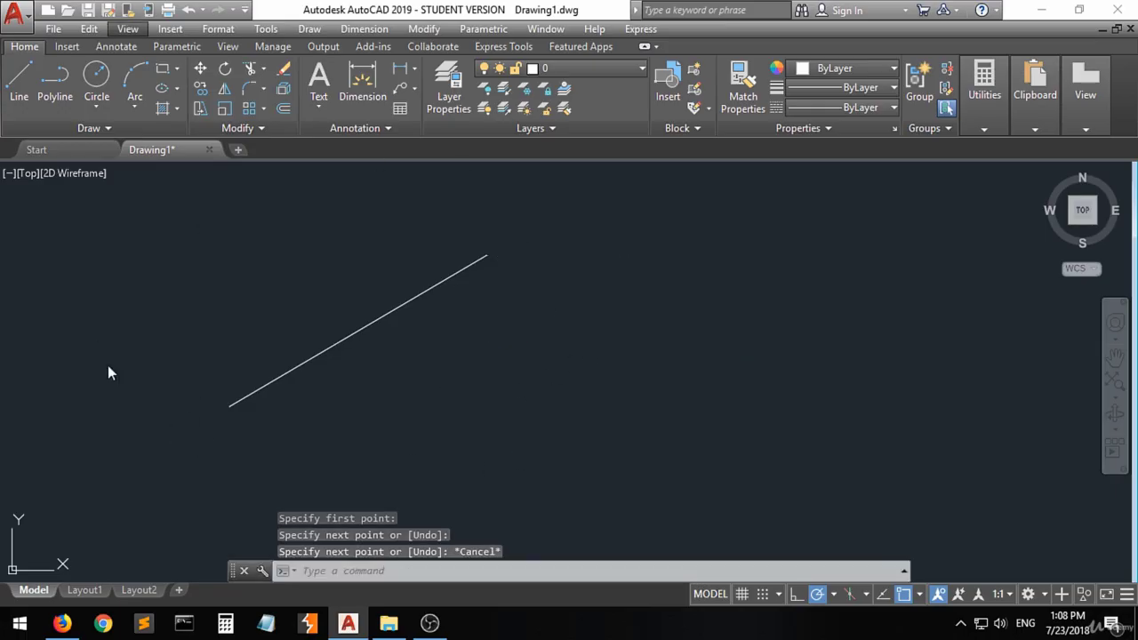
# - Erase the diagonal line using a crossing selection and leave no drawing command active
pyautogui.click(527, 215)
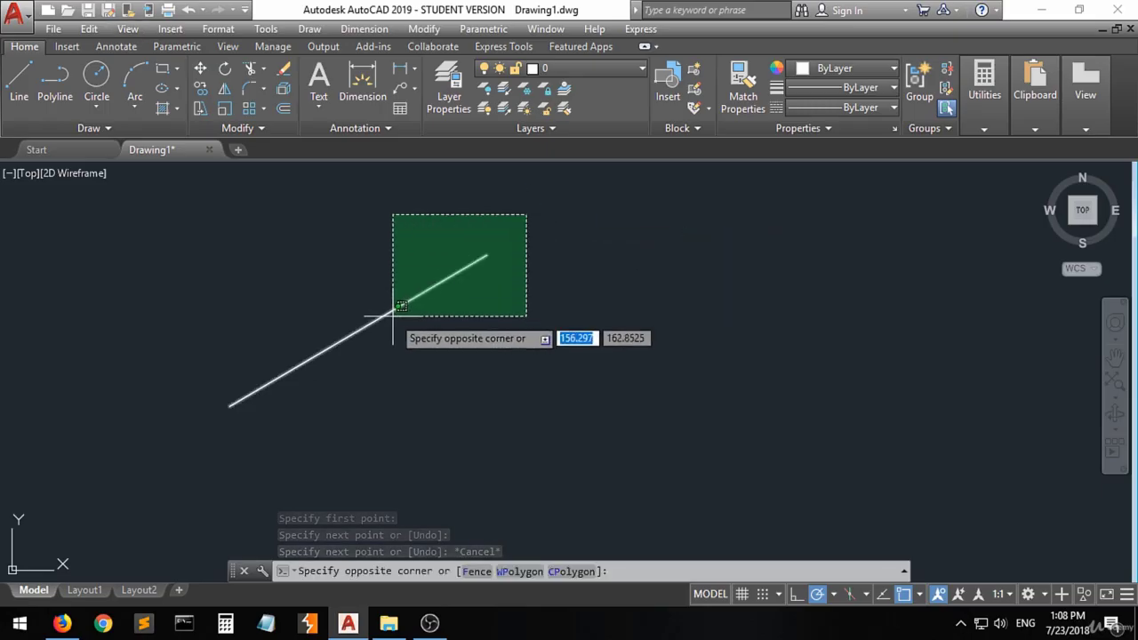
pyautogui.click(374, 346)
pyautogui.press('Delete')
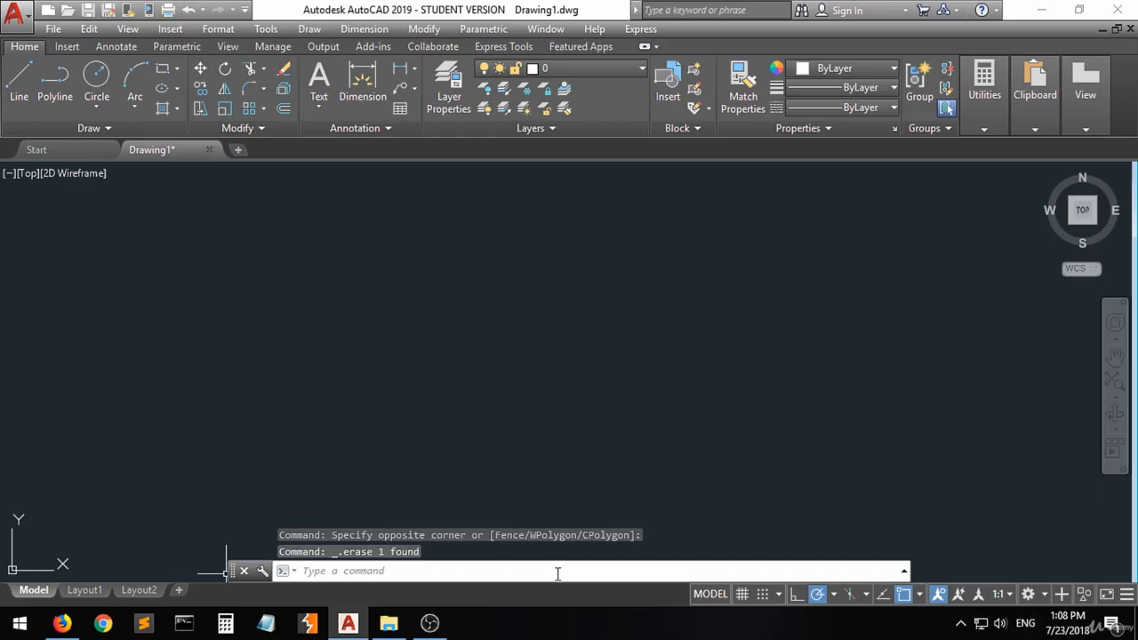
pyautogui.click(281, 71)
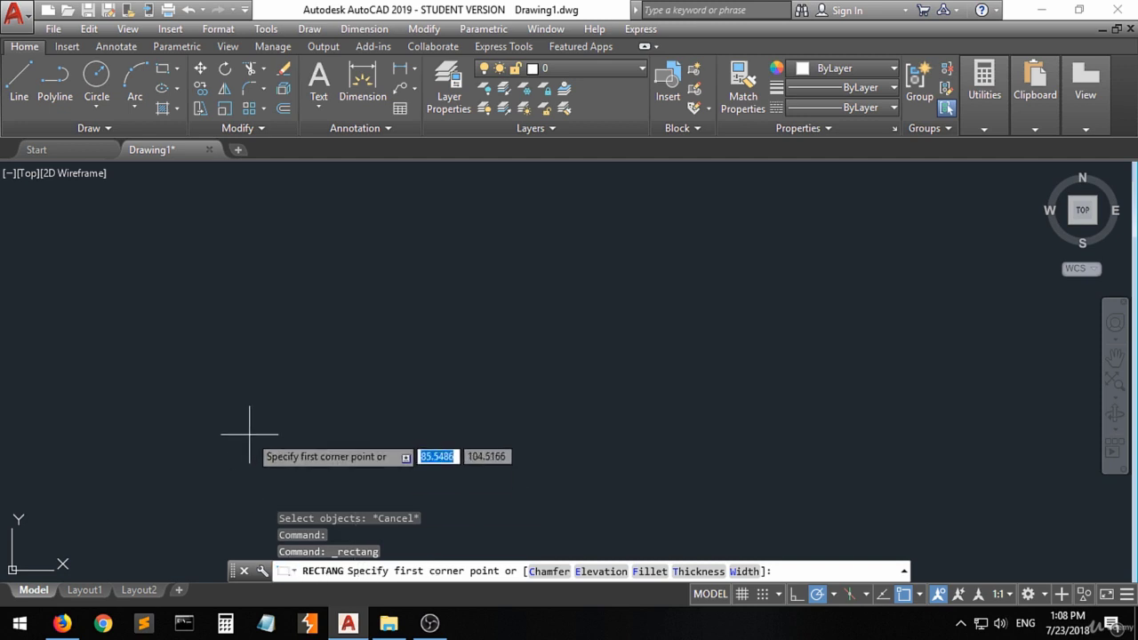
pyautogui.press('Escape')
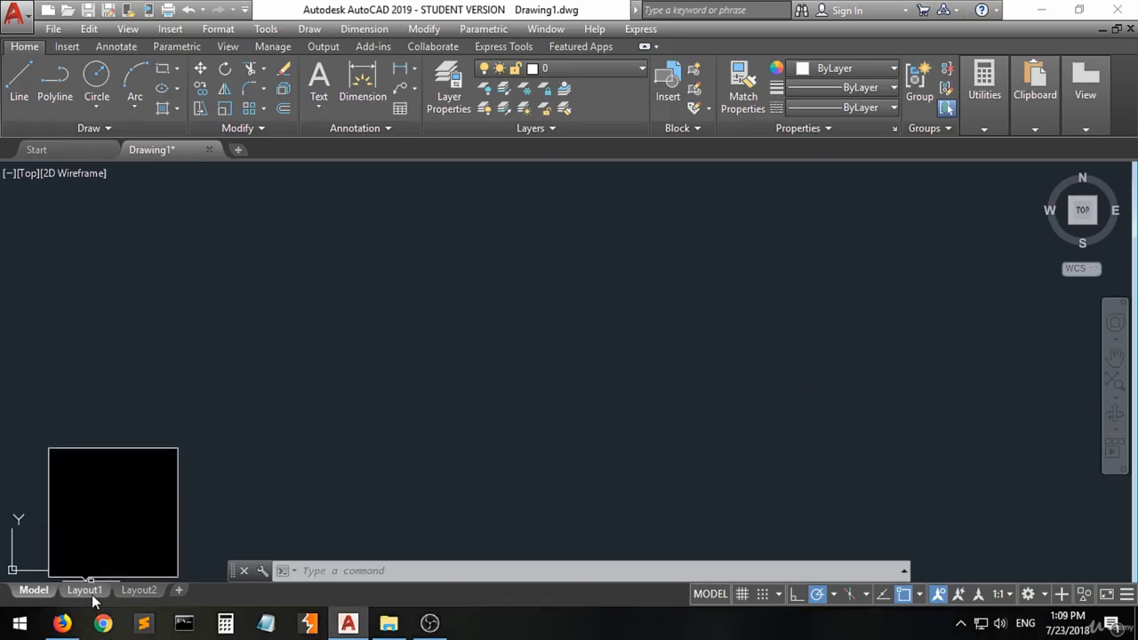
# - Turn Clean Screen on and back off, and choose Drafting & Annotation as the workspace
pyautogui.moveTo(138, 595)
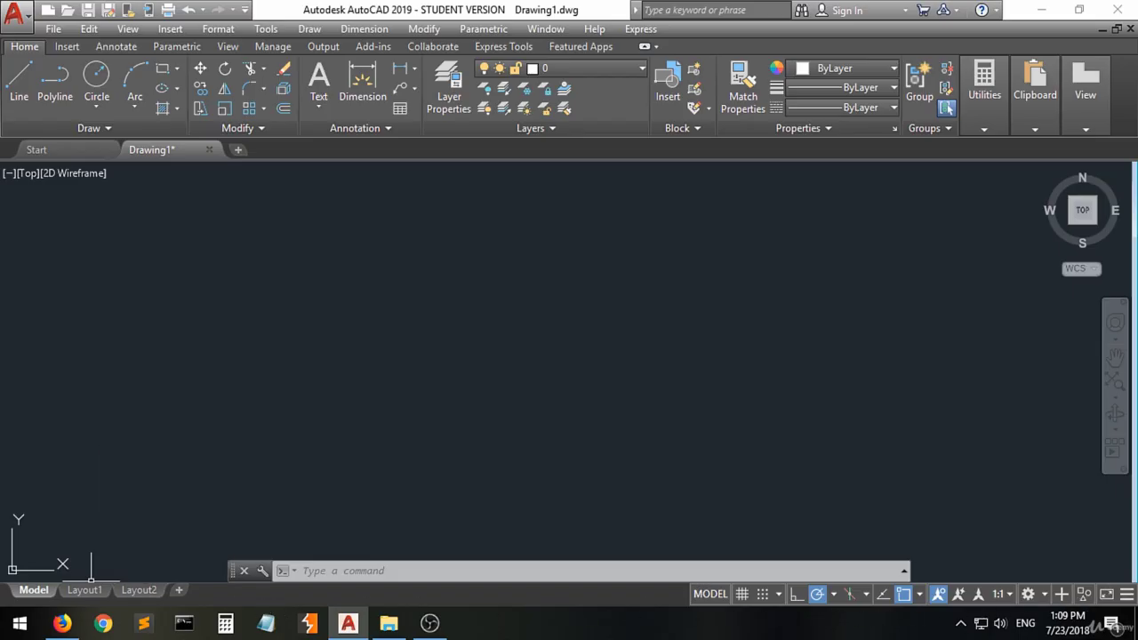
pyautogui.click(1106, 598)
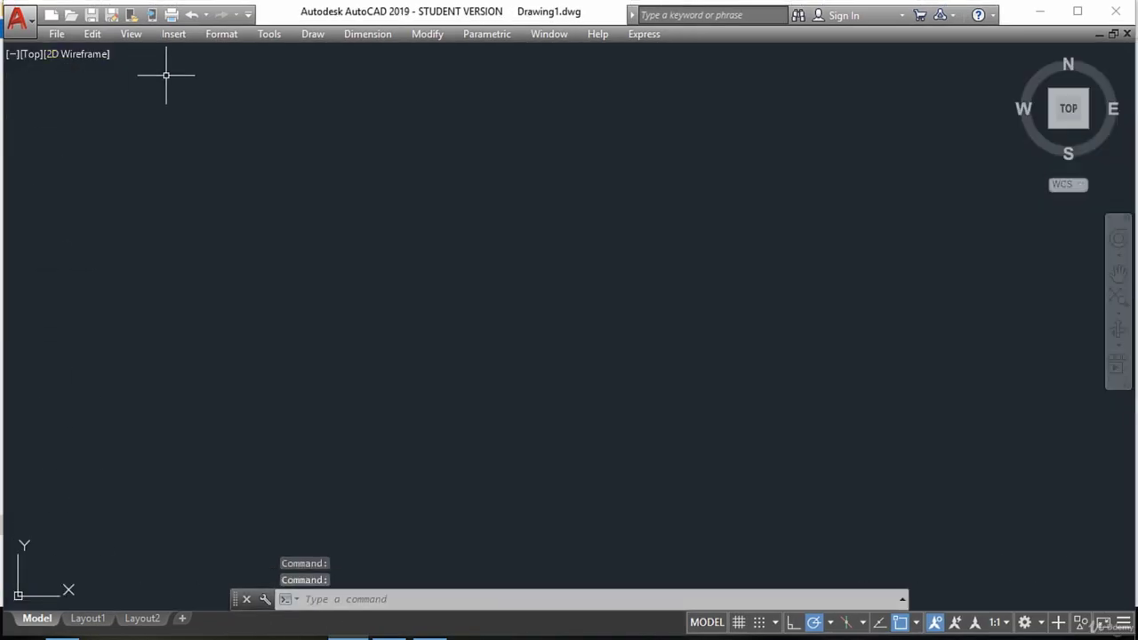
pyautogui.click(1111, 629)
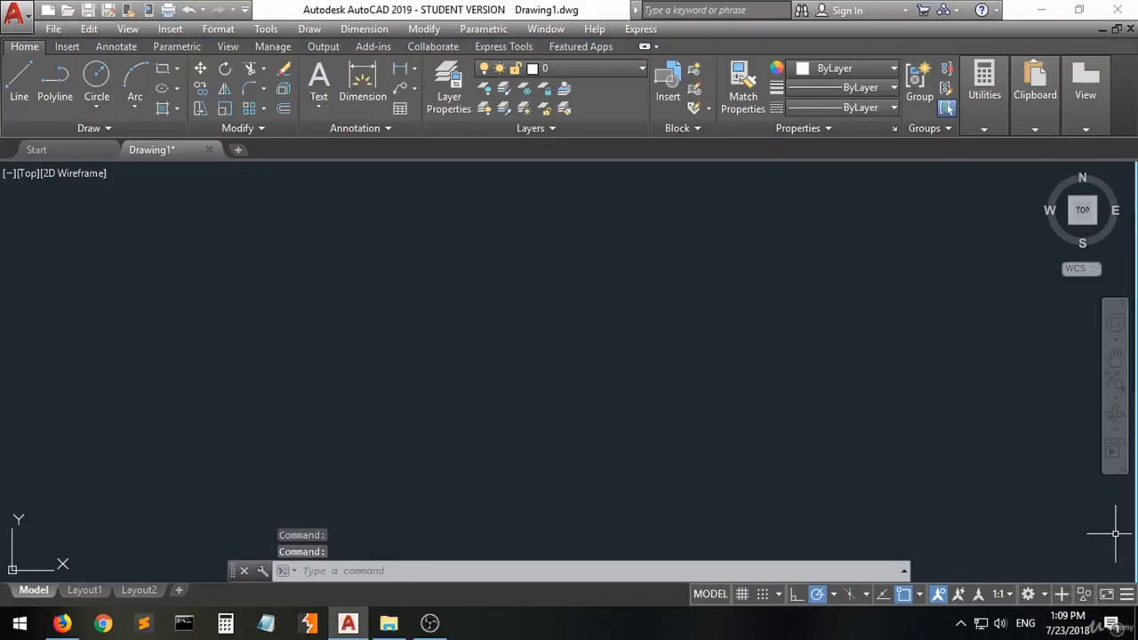
pyautogui.click(1046, 601)
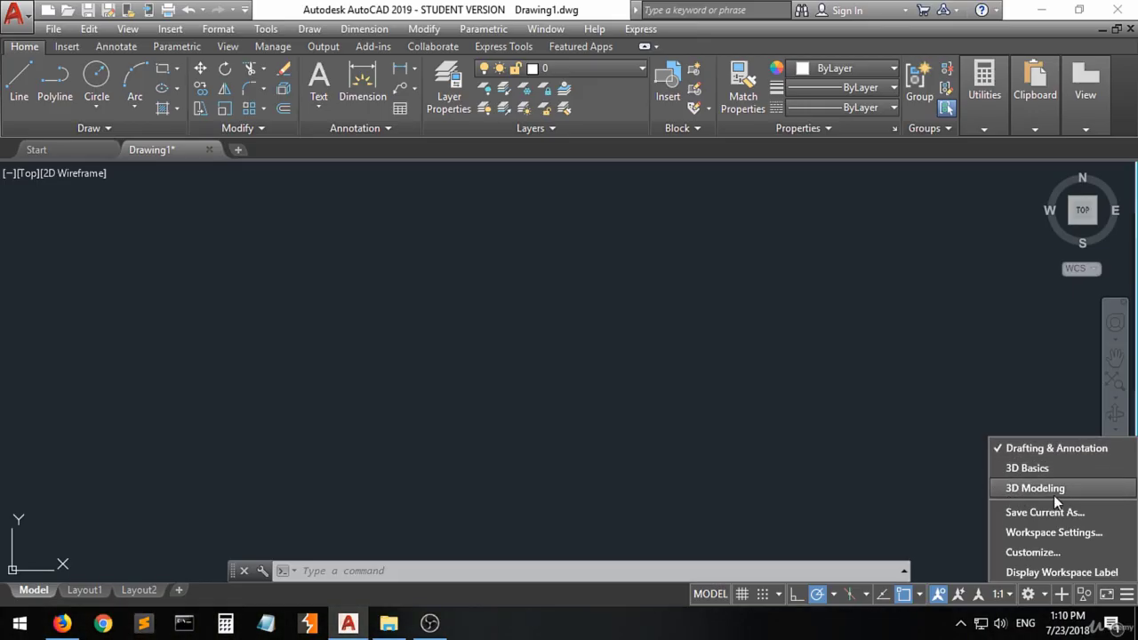
pyautogui.click(1027, 449)
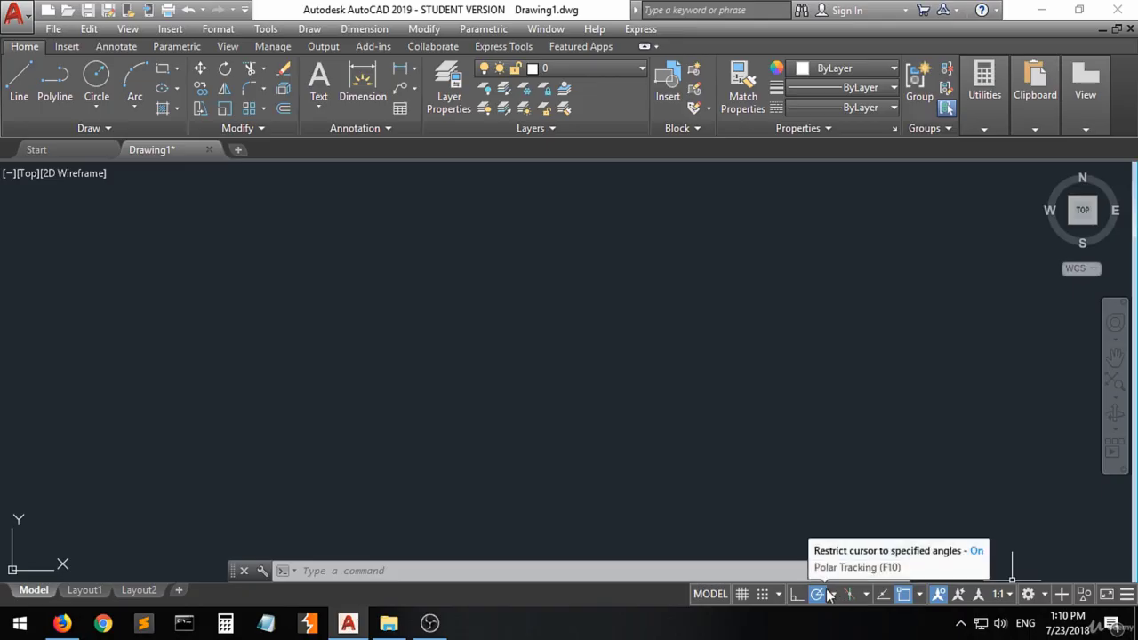
# - Toggle the drawing grid on and off twice, leaving it off
pyautogui.click(742, 594)
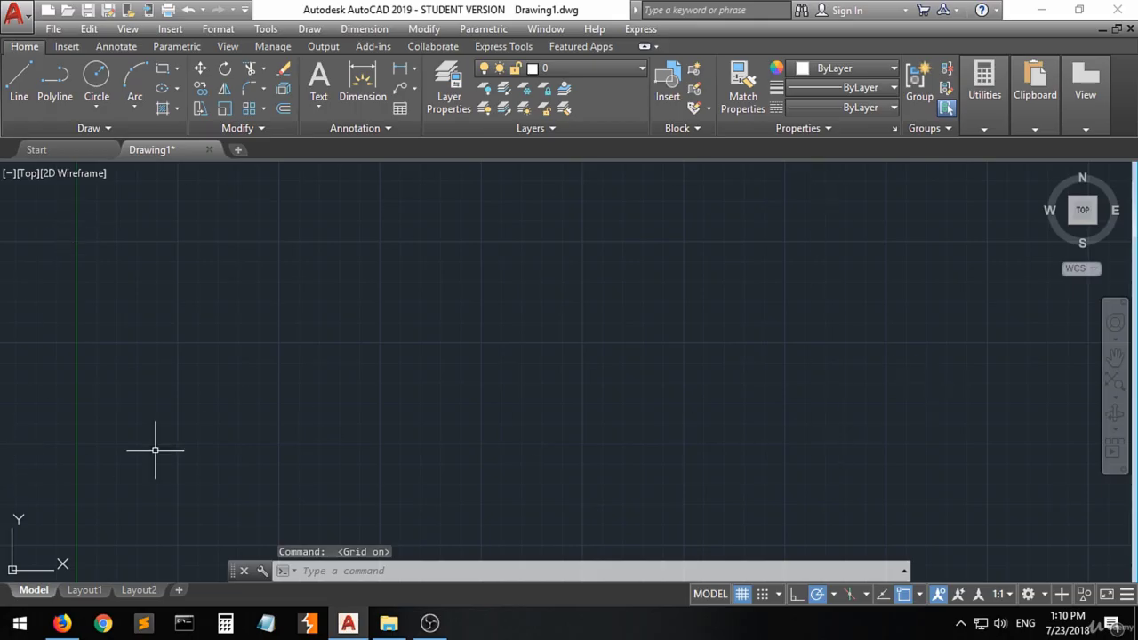
pyautogui.click(743, 600)
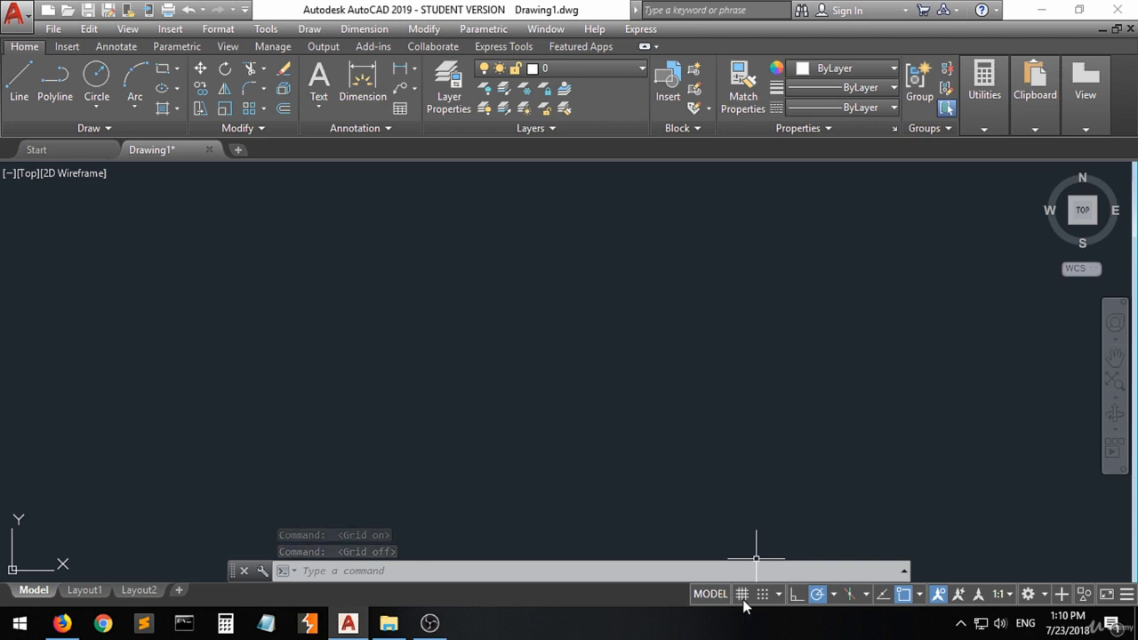
pyautogui.click(744, 601)
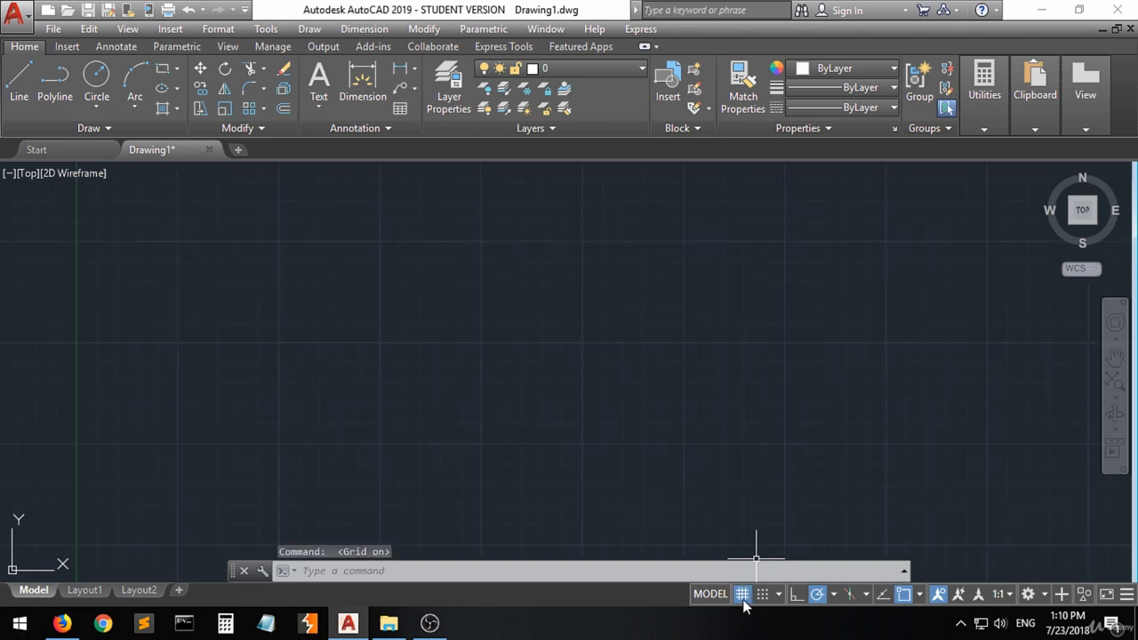
pyautogui.click(744, 601)
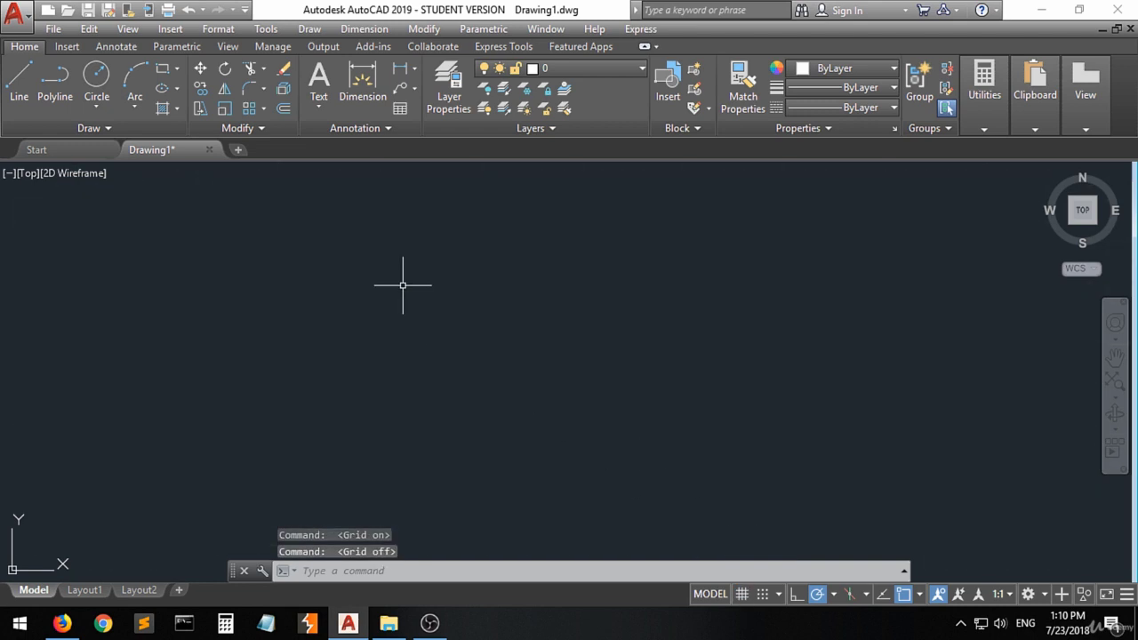